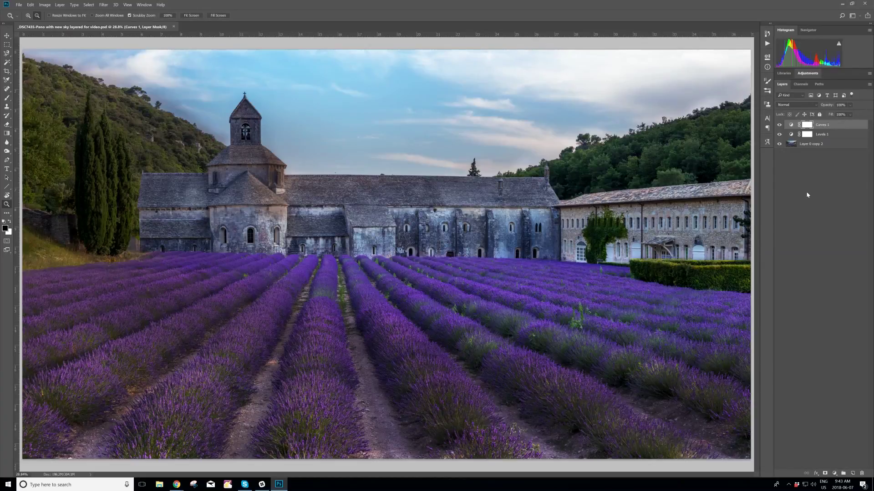
Open Select and Mask on the Layer 0 copy 2 photo layer.
{"action": "left_click", "coordinate": [817, 145]}
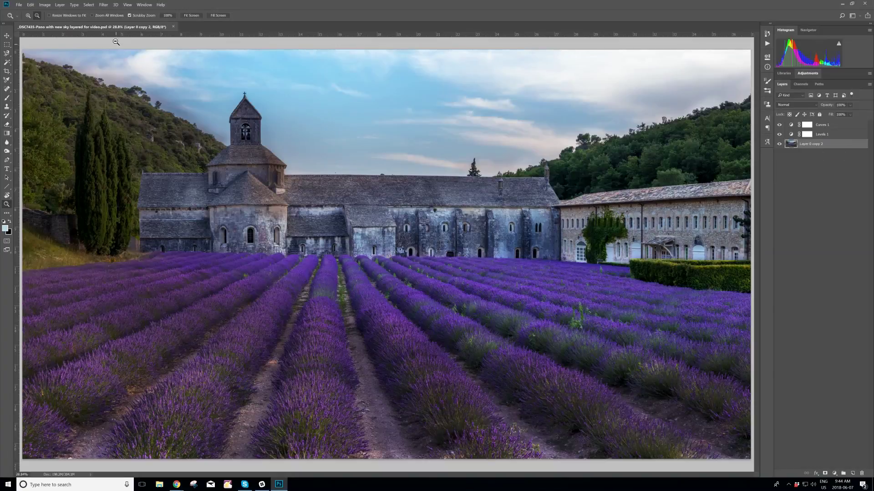
{"action": "left_click", "coordinate": [89, 5]}
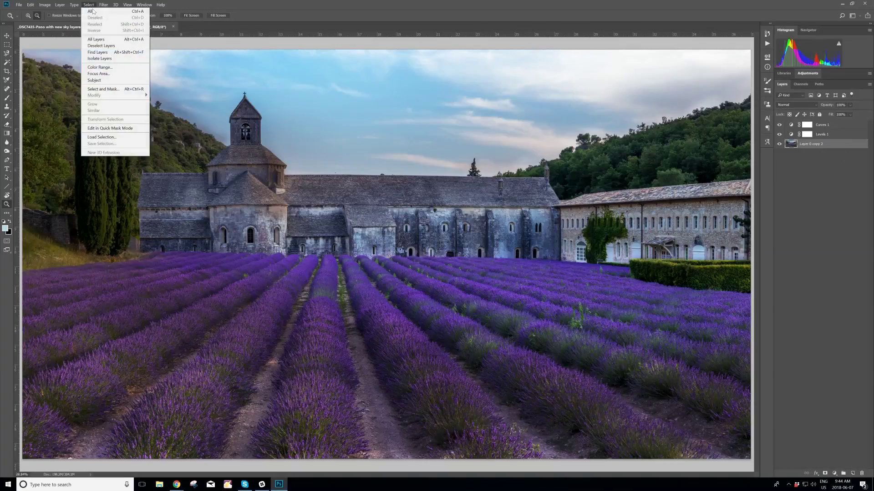
{"action": "left_click", "coordinate": [100, 90]}
Set the view to Marching Ants and quick-select the hillside, abbey and lavender field.
{"action": "left_click", "coordinate": [810, 56]}
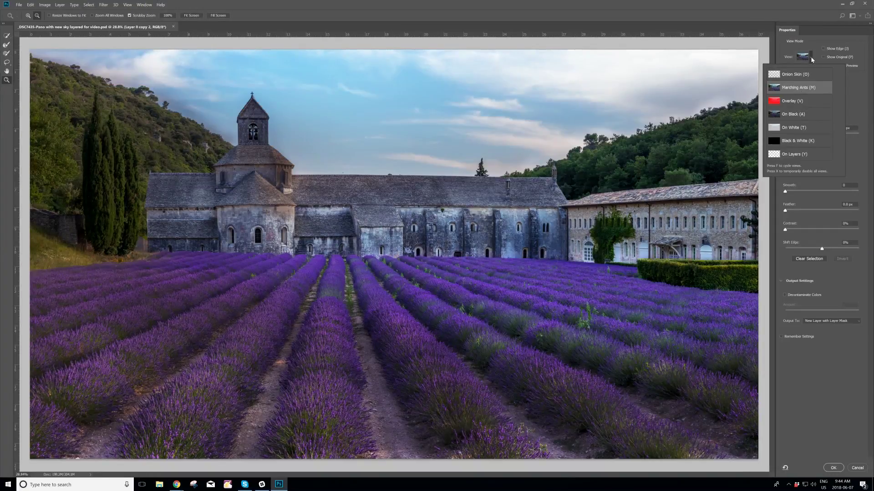
{"action": "left_click", "coordinate": [810, 56]}
{"action": "left_click", "coordinate": [811, 59]}
{"action": "left_click", "coordinate": [7, 35]}
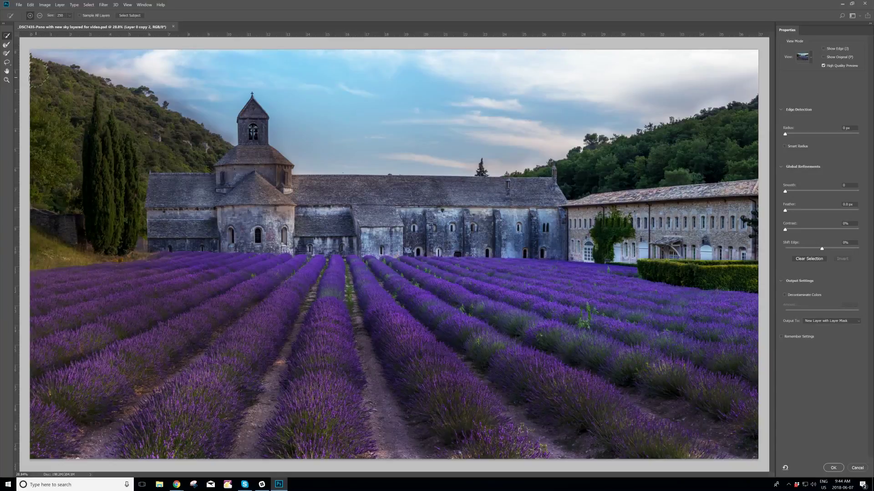
{"action": "mouse_move", "coordinate": [38, 73]}
{"action": "left_mouse_down"}
{"action": "mouse_move", "coordinate": [30, 126]}
{"action": "mouse_move", "coordinate": [148, 125]}
{"action": "mouse_move", "coordinate": [194, 173]}
{"action": "mouse_move", "coordinate": [125, 167]}
{"action": "mouse_move", "coordinate": [138, 183]}
{"action": "mouse_move", "coordinate": [717, 376]}
{"action": "mouse_move", "coordinate": [734, 438]}
{"action": "mouse_move", "coordinate": [659, 401]}
{"action": "mouse_move", "coordinate": [601, 426]}
{"action": "mouse_move", "coordinate": [476, 342]}
{"action": "mouse_move", "coordinate": [392, 417]}
{"action": "mouse_move", "coordinate": [305, 391]}
{"action": "left_mouse_up"}
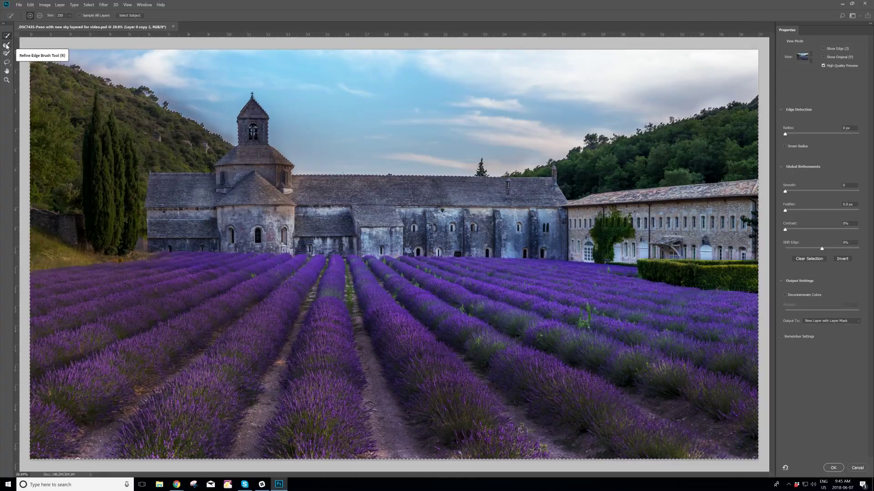
Zoom to 100% and bring the top-left hillside into view.
{"action": "left_click", "coordinate": [6, 45]}
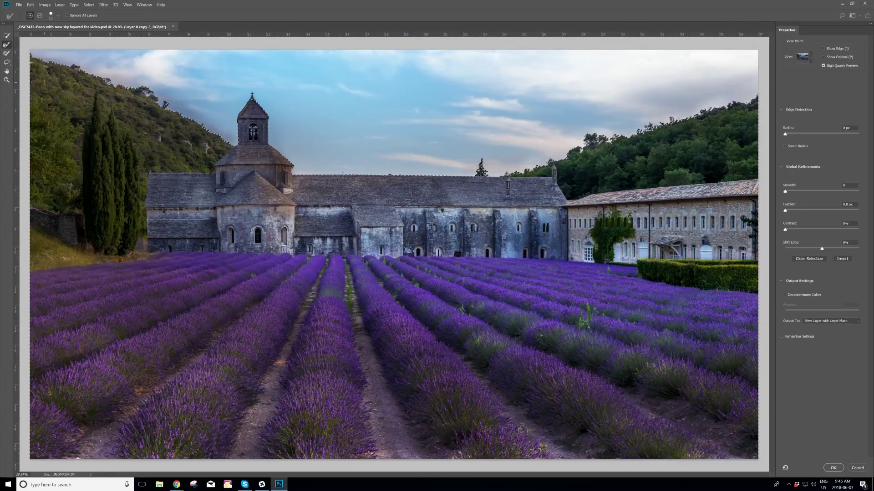
{"action": "left_click", "coordinate": [7, 80]}
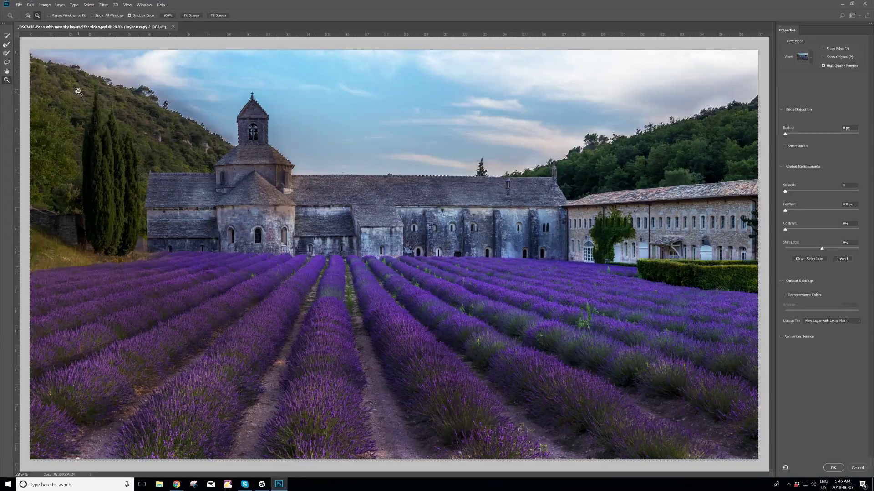
{"action": "right_click", "coordinate": [79, 92]}
{"action": "left_click", "coordinate": [89, 101]}
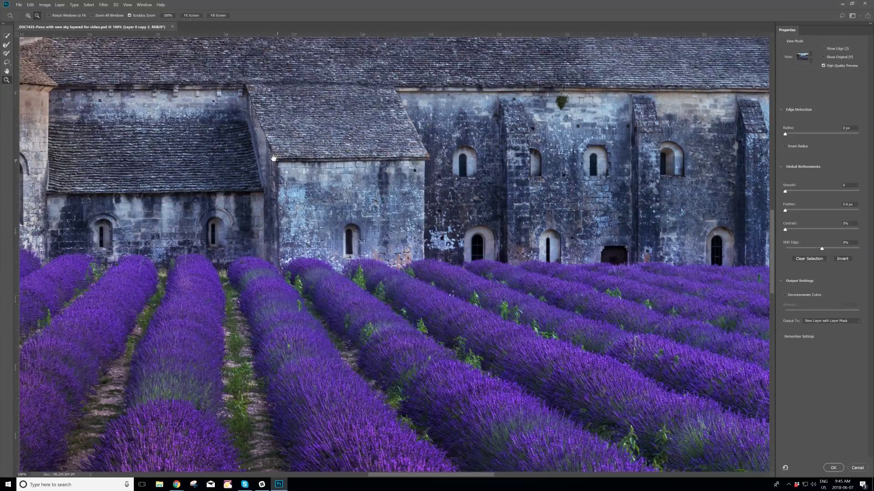
{"action": "left_click_drag", "start_coordinate": [101, 80], "coordinate": [545, 303]}
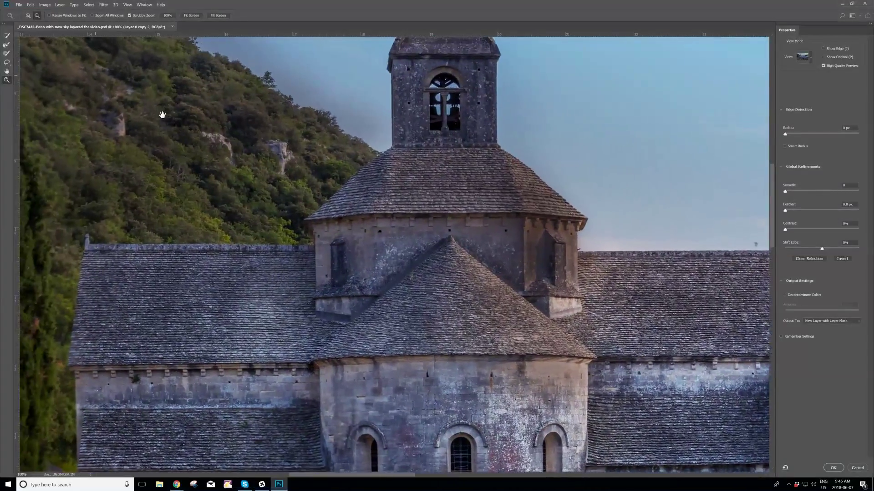
{"action": "left_click_drag", "start_coordinate": [163, 115], "coordinate": [335, 237]}
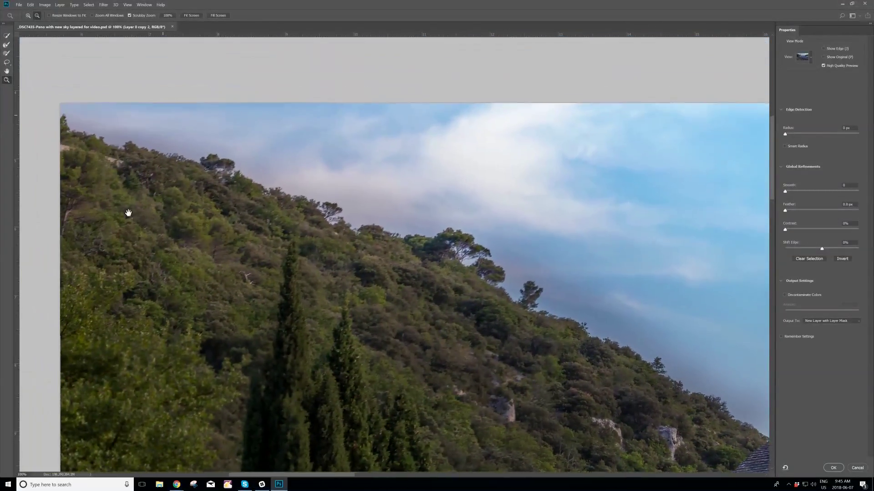
{"action": "left_click_drag", "start_coordinate": [127, 211], "coordinate": [136, 185]}
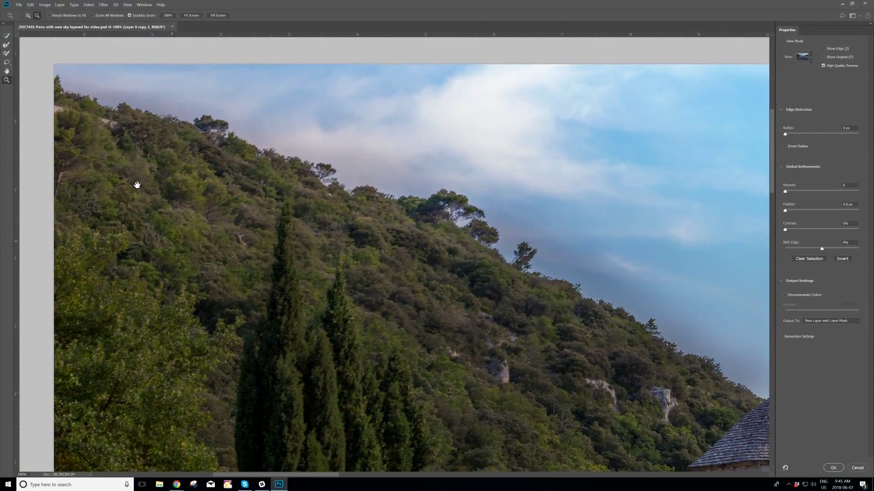
With a 125 Refine Edge Brush, refine the pine ridge and slope edges, then scan the church and treetops.
{"action": "key", "text": "r"}
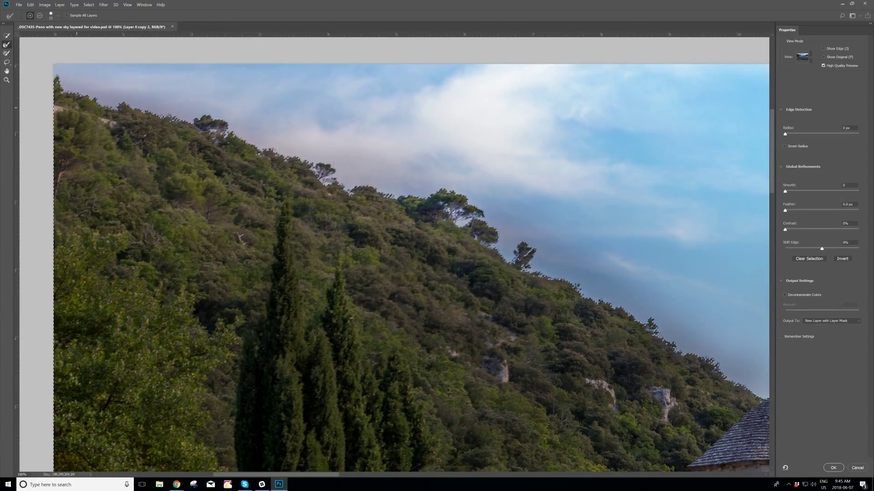
{"action": "key", "text": "bracketright"}
{"action": "key", "text": "bracketright"}
{"action": "key", "text": "bracketright"}
{"action": "key", "text": "bracketright"}
{"action": "key", "text": "bracketright"}
{"action": "key", "text": "bracketright"}
{"action": "key", "text": "bracketright"}
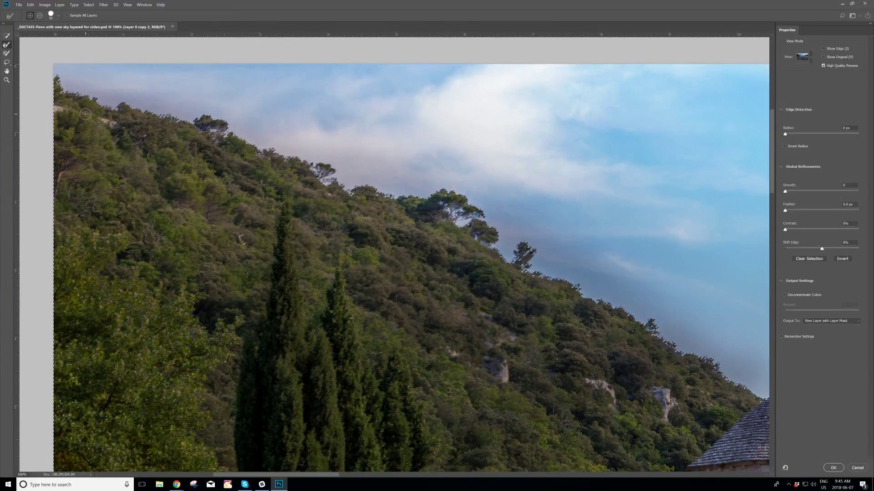
{"action": "key", "text": "bracketright"}
{"action": "key", "text": "bracketright"}
{"action": "left_click_drag", "start_coordinate": [435, 209], "coordinate": [475, 227]}
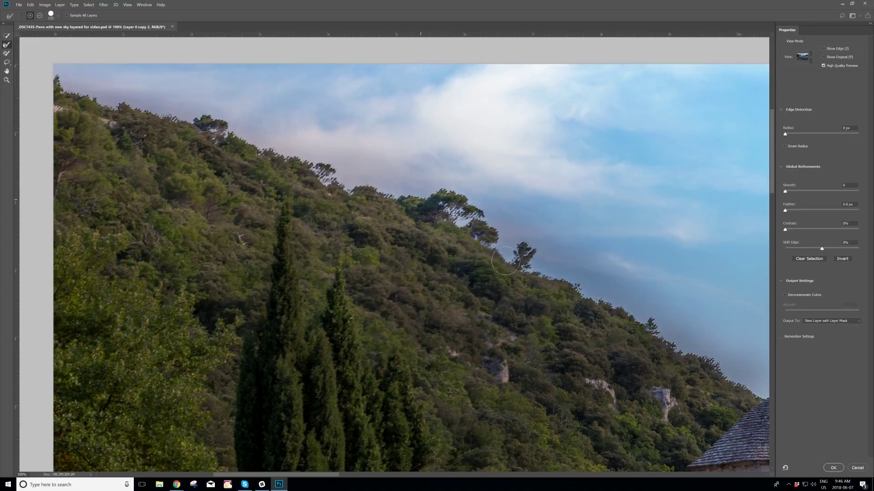
{"action": "left_click_drag", "start_coordinate": [499, 266], "coordinate": [492, 285]}
{"action": "left_click_drag", "start_coordinate": [667, 345], "coordinate": [378, 253]}
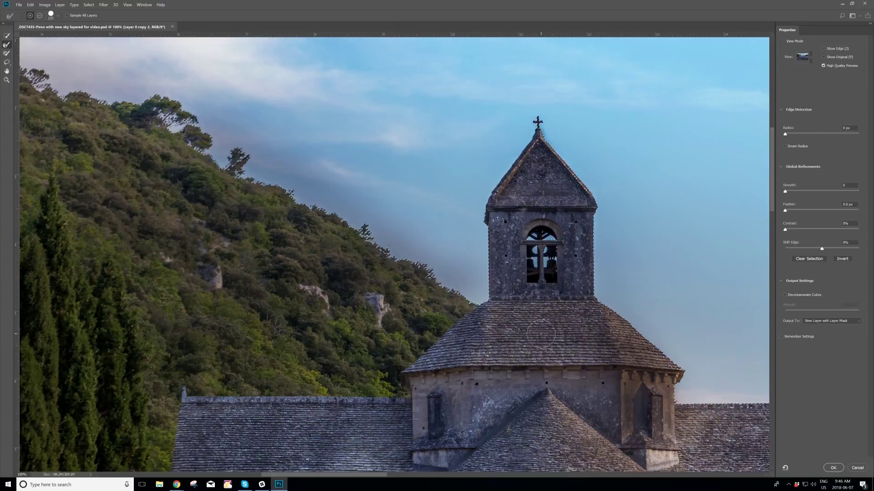
{"action": "left_click_drag", "start_coordinate": [580, 352], "coordinate": [113, 228]}
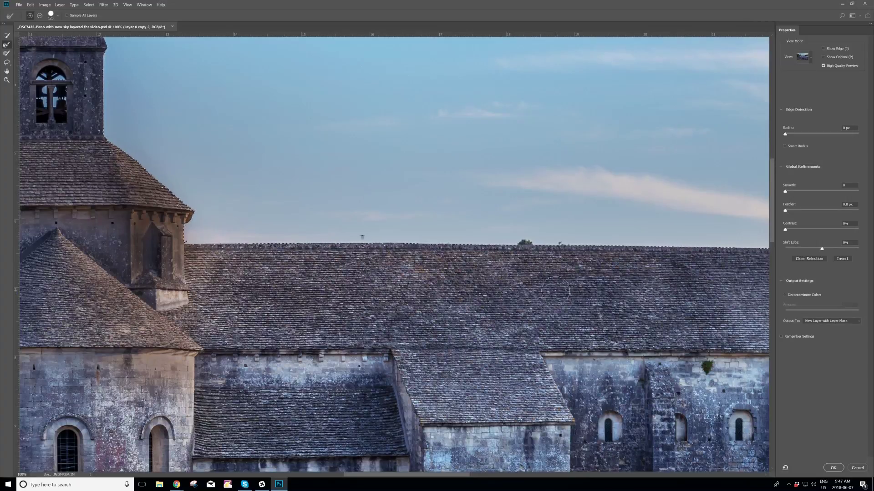
{"action": "left_click_drag", "start_coordinate": [692, 273], "coordinate": [20, 253]}
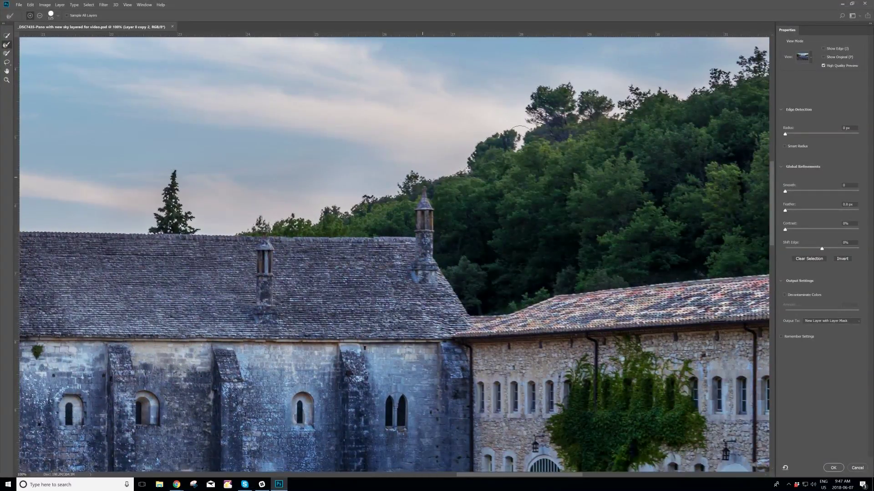
{"action": "left_click_drag", "start_coordinate": [664, 128], "coordinate": [186, 256]}
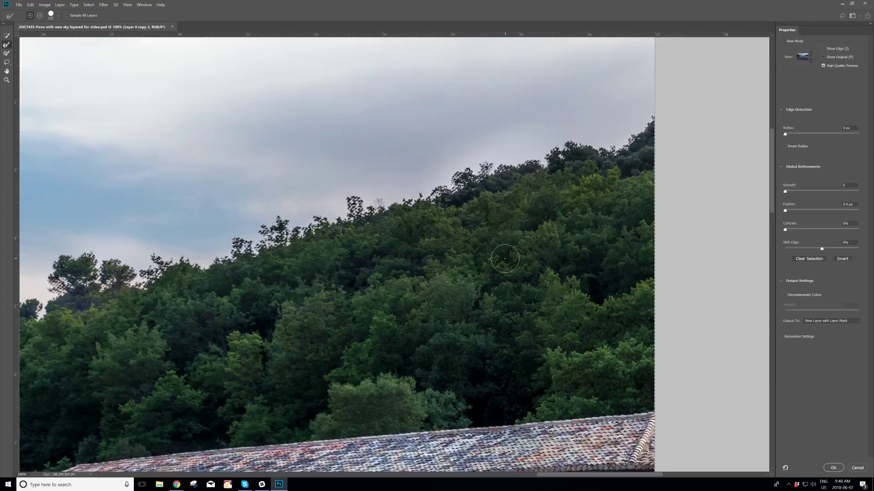
{"action": "left_click_drag", "start_coordinate": [296, 400], "coordinate": [487, 268]}
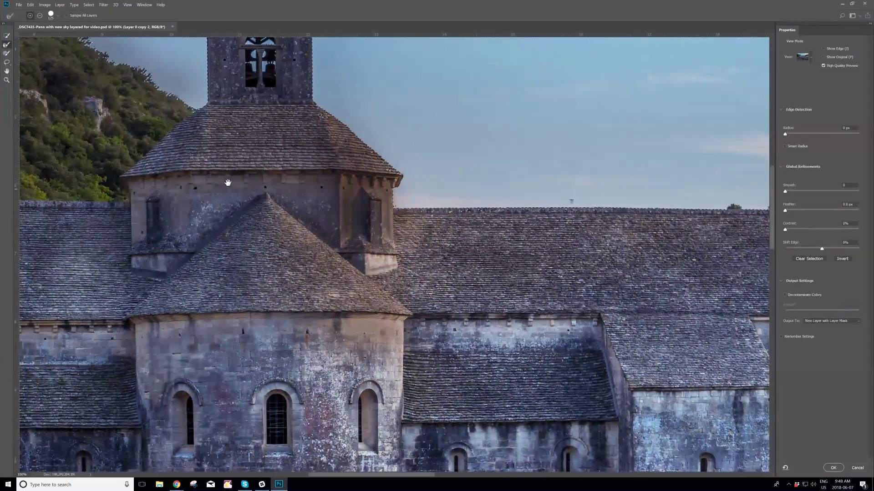
Brush the bell opening with the Refine Edge Brush and zoom to 200% on the bell tower.
{"action": "mouse_move", "coordinate": [226, 182]}
{"action": "left_mouse_down"}
{"action": "mouse_move", "coordinate": [316, 228]}
{"action": "mouse_move", "coordinate": [343, 343]}
{"action": "mouse_move", "coordinate": [356, 320]}
{"action": "mouse_move", "coordinate": [356, 328]}
{"action": "left_mouse_up"}
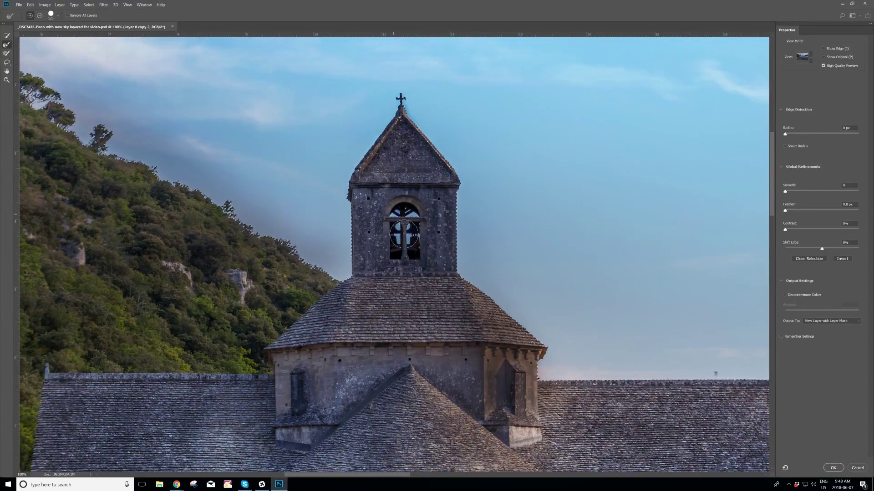
{"action": "left_click_drag", "start_coordinate": [404, 235], "coordinate": [418, 236]}
{"action": "left_click", "coordinate": [6, 54]}
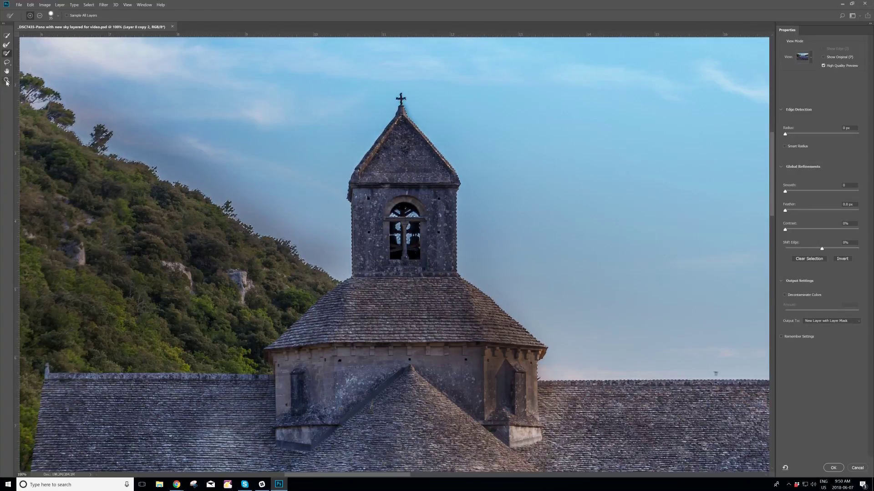
{"action": "key", "text": "z"}
{"action": "right_click", "coordinate": [350, 207]}
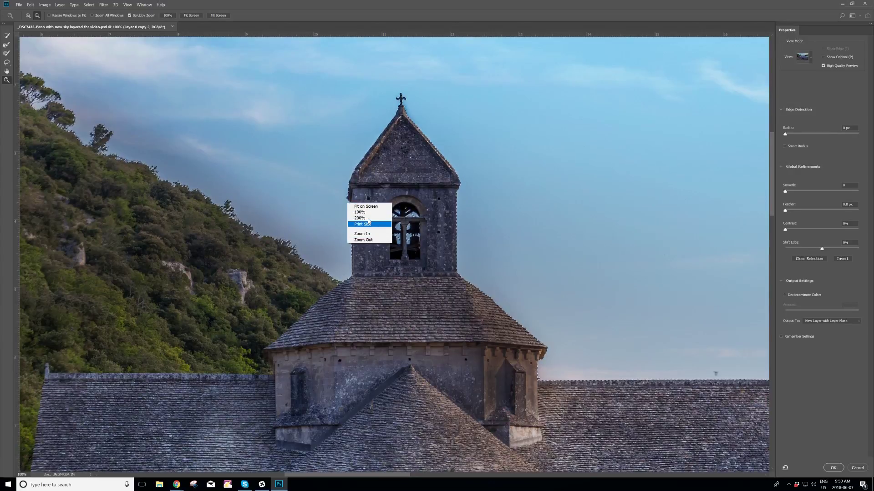
{"action": "left_click", "coordinate": [366, 218]}
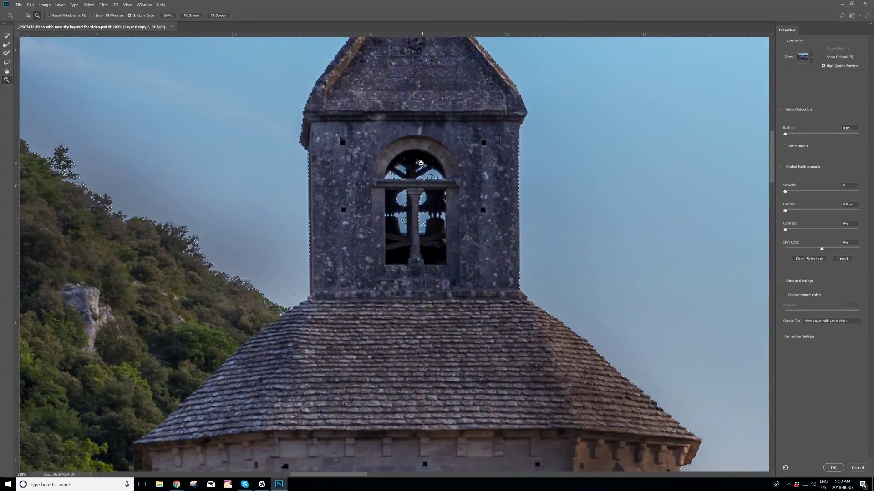
{"action": "key", "text": "r"}
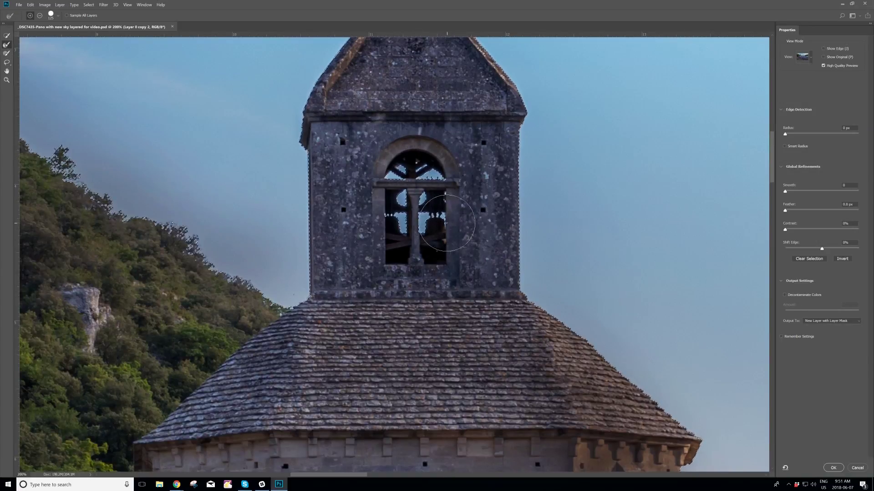
Fit the panorama on screen and show the selection as a red Overlay.
{"action": "key", "text": "z"}
{"action": "key", "text": "ctrl+0"}
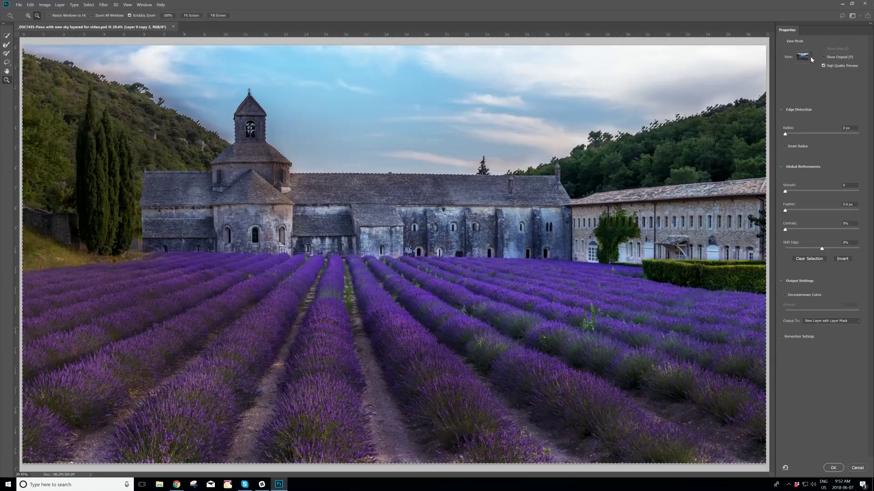
{"action": "left_click", "coordinate": [811, 56]}
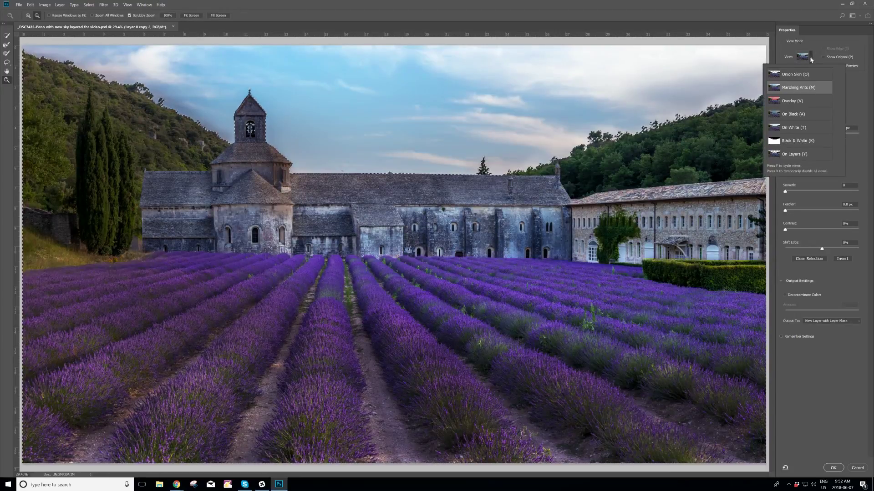
{"action": "left_click", "coordinate": [799, 102]}
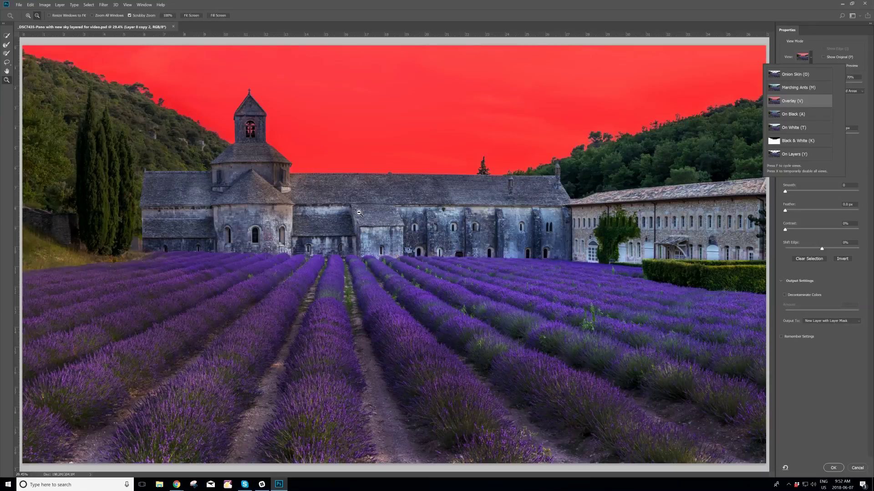
Zoom to 100% on the church and brush its edge with the Refine Edge Brush, sized 150 then 25.
{"action": "right_click", "coordinate": [300, 180]}
{"action": "left_click", "coordinate": [309, 190]}
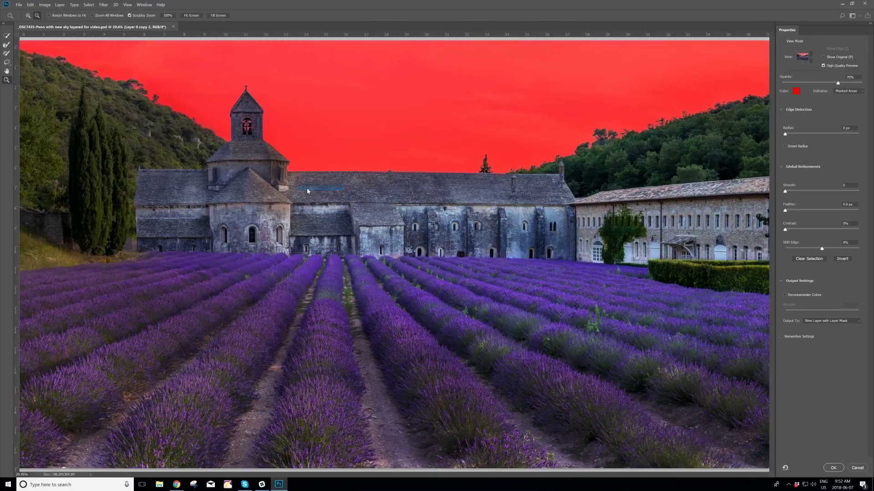
{"action": "left_click_drag", "start_coordinate": [511, 374], "coordinate": [519, 353]}
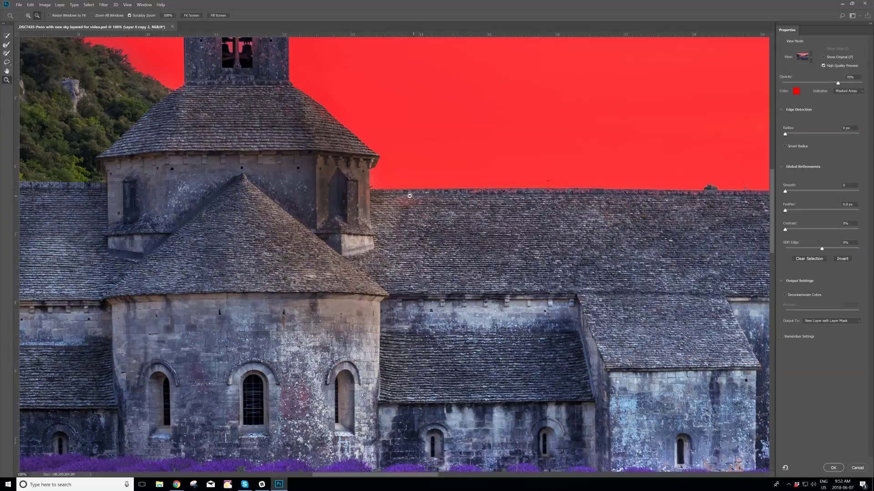
{"action": "left_click", "coordinate": [7, 53]}
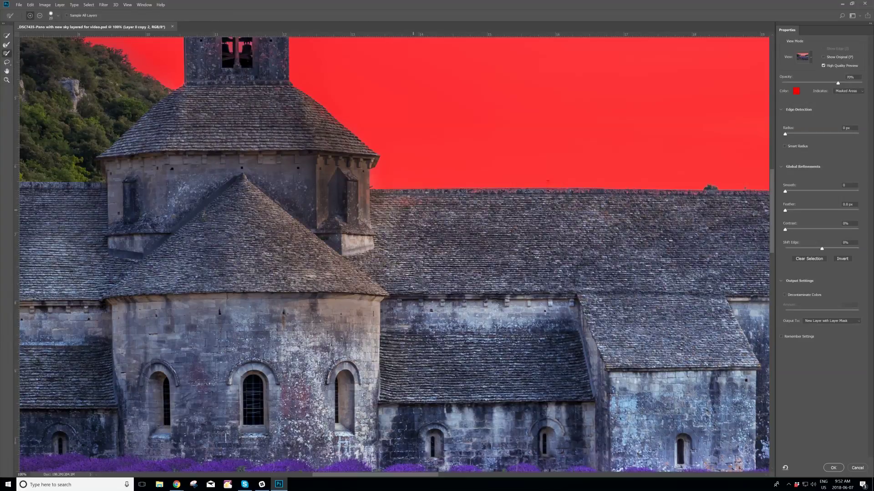
{"action": "key", "text": "bracketright"}
{"action": "key", "text": "bracketright"}
{"action": "key", "text": "bracketright"}
{"action": "key", "text": "bracketright"}
{"action": "key", "text": "bracketright"}
{"action": "key", "text": "bracketright"}
{"action": "key", "text": "bracketright"}
{"action": "key", "text": "bracketright"}
{"action": "key", "text": "bracketright"}
{"action": "key", "text": "bracketright"}
{"action": "left_click_drag", "start_coordinate": [339, 145], "coordinate": [449, 348]}
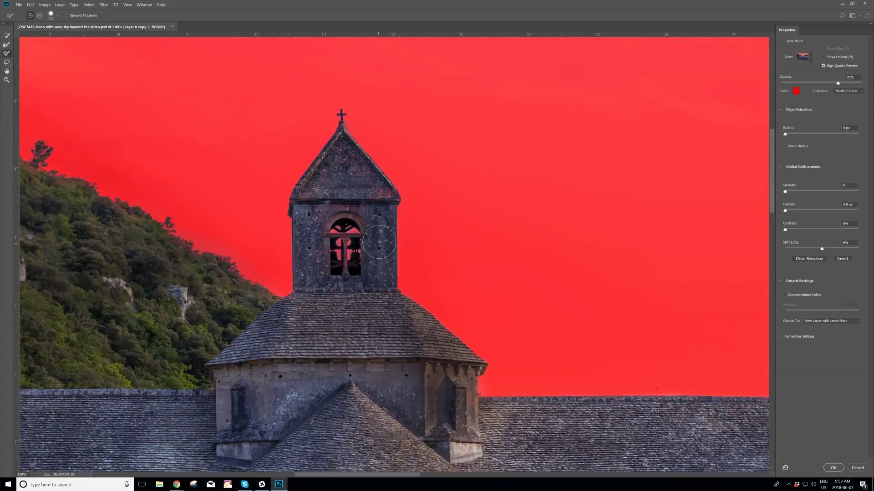
{"action": "key", "text": "bracketleft"}
{"action": "key", "text": "bracketleft"}
{"action": "key", "text": "bracketleft"}
{"action": "key", "text": "bracketleft"}
{"action": "key", "text": "bracketleft"}
Feather the edge to about 1 px and set Contrast to 2%, checking the hillside at 200%.
{"action": "left_click_drag", "start_coordinate": [785, 211], "coordinate": [788, 211]}
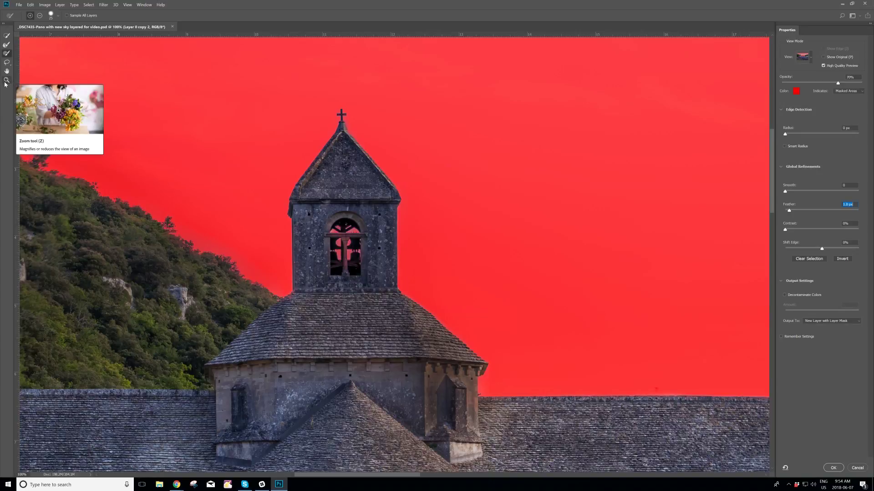
{"action": "left_click", "coordinate": [7, 81]}
{"action": "right_click", "coordinate": [94, 161]}
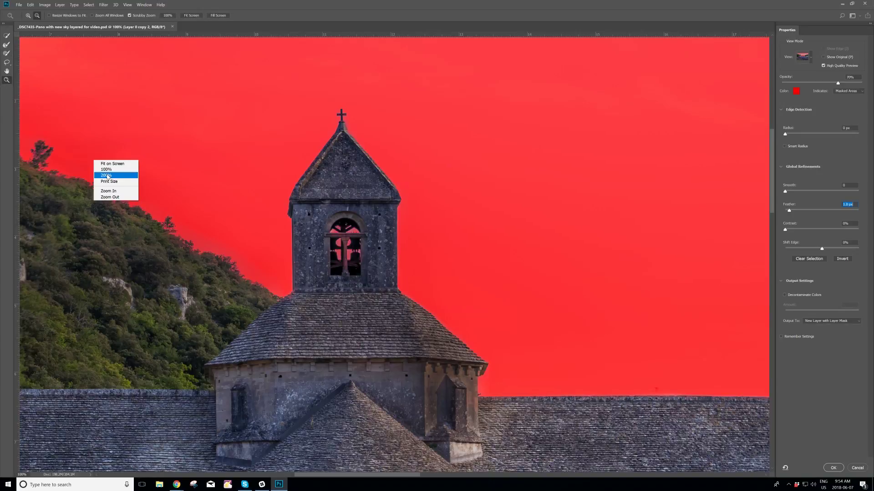
{"action": "left_click", "coordinate": [110, 174]}
{"action": "left_click_drag", "start_coordinate": [137, 357], "coordinate": [663, 444]}
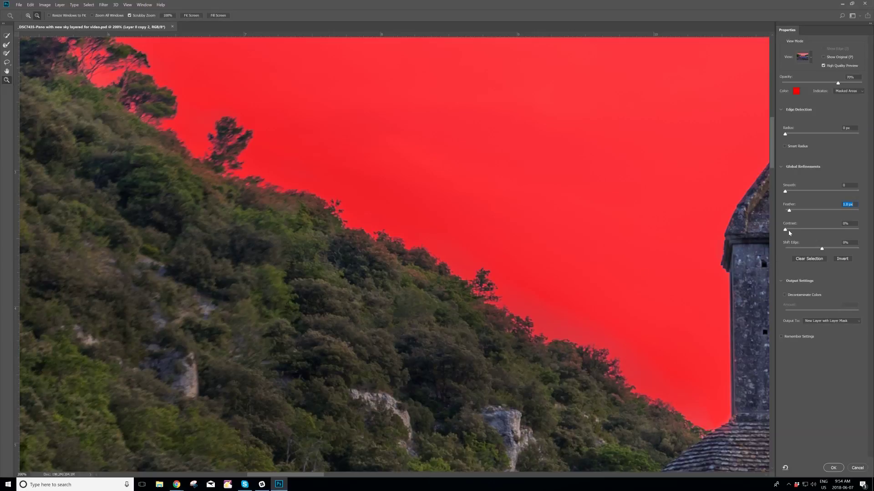
{"action": "left_click_drag", "start_coordinate": [785, 230], "coordinate": [792, 233]}
Fine-tune Feather to 1.2 px and confirm, producing masked Layer 0 copy 3 with the sky removed.
{"action": "left_click_drag", "start_coordinate": [789, 211], "coordinate": [795, 211]}
{"action": "left_click_drag", "start_coordinate": [801, 214], "coordinate": [802, 214]}
{"action": "left_click_drag", "start_coordinate": [807, 213], "coordinate": [791, 215]}
{"action": "left_click_drag", "start_coordinate": [789, 214], "coordinate": [790, 214]}
{"action": "left_click", "coordinate": [832, 467]}
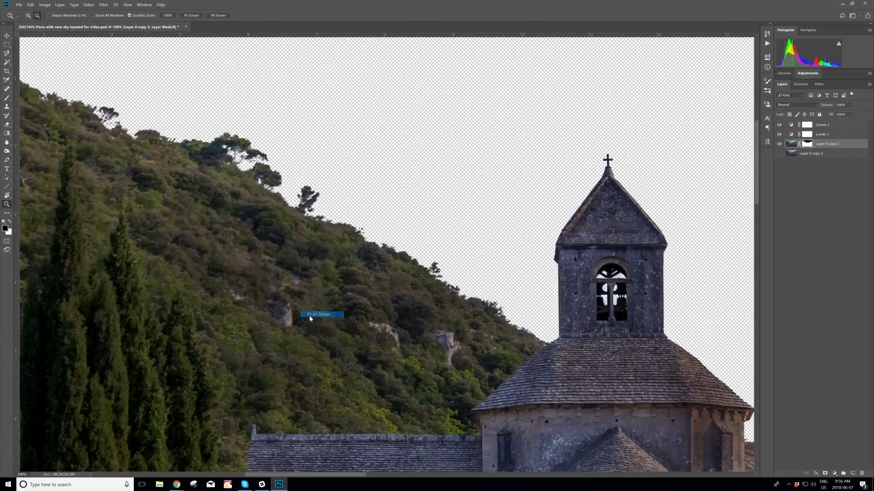
{"action": "left_click", "coordinate": [311, 327], "text": "alt"}
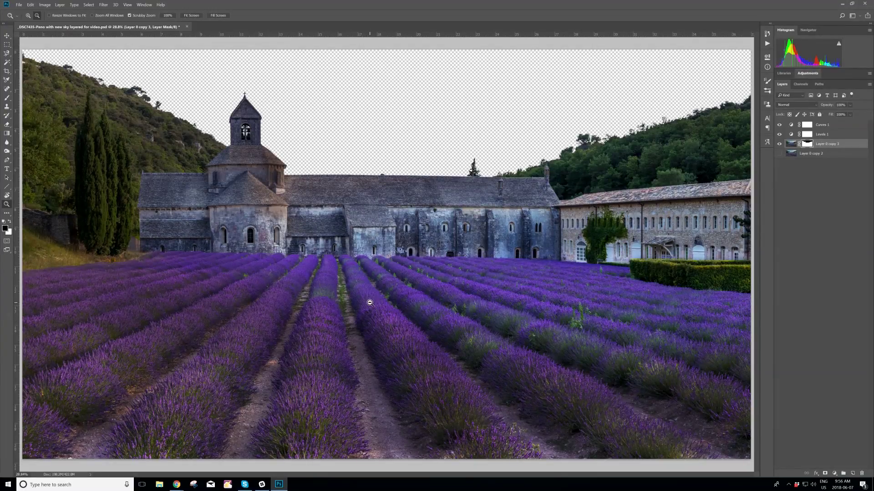
Open _DSC9473 from the Pictures > Skies folder in Camera Raw.
{"action": "left_click", "coordinate": [19, 6]}
{"action": "left_click", "coordinate": [28, 22]}
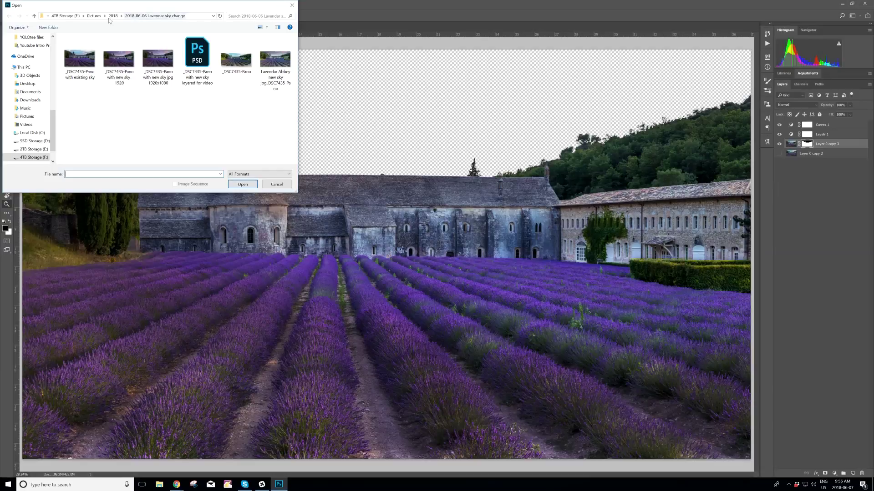
{"action": "left_click", "coordinate": [94, 16]}
{"action": "double_click", "coordinate": [80, 57]}
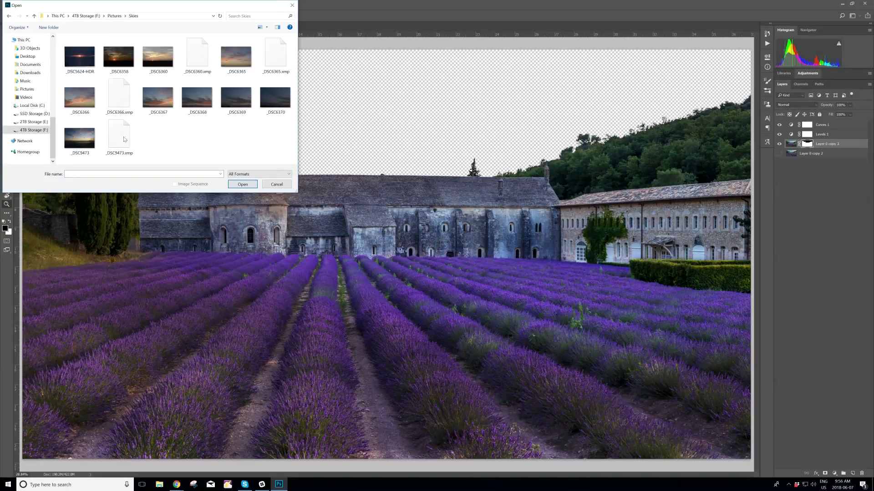
{"action": "left_click", "coordinate": [78, 138]}
{"action": "double_click", "coordinate": [78, 138]}
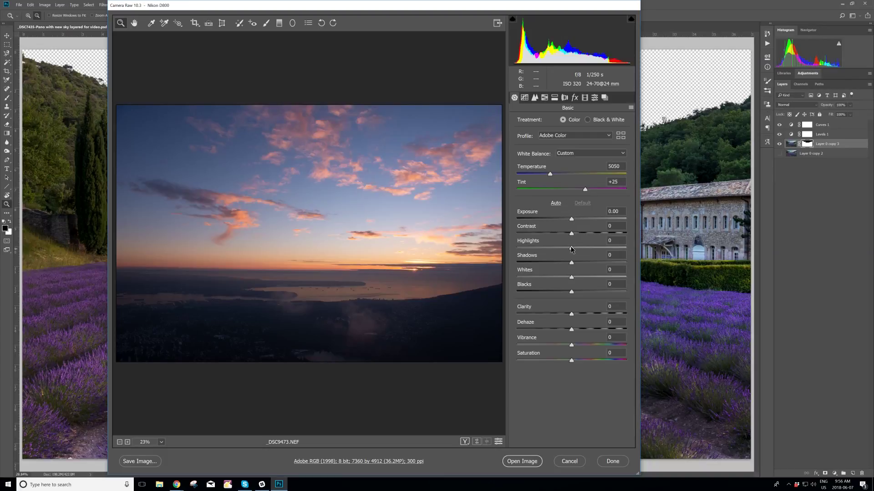
In Camera Raw set Highlights -29, Shadows +19, Vibrance +5 on _DSC9473 and open the image.
{"action": "left_click_drag", "start_coordinate": [572, 249], "coordinate": [583, 268]}
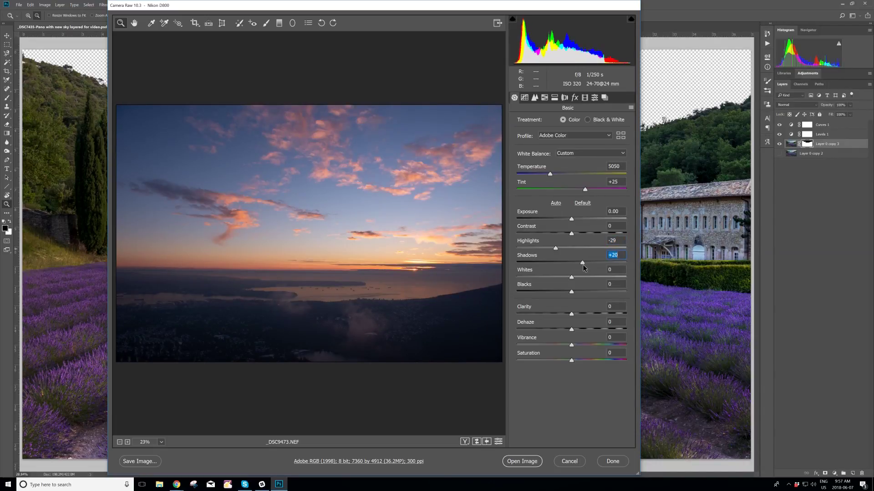
{"action": "left_click_drag", "start_coordinate": [584, 269], "coordinate": [583, 260]}
{"action": "left_click", "coordinate": [573, 348]}
{"action": "left_click_drag", "start_coordinate": [572, 348], "coordinate": [596, 350]}
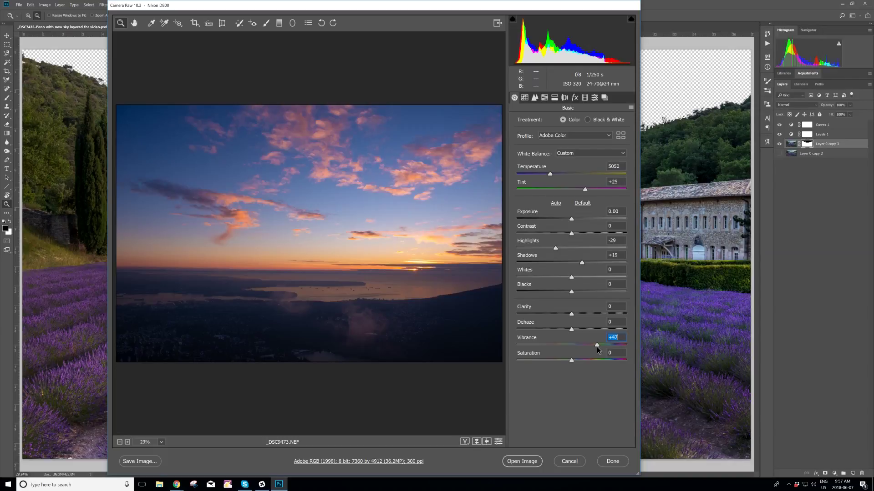
{"action": "left_click_drag", "start_coordinate": [596, 348], "coordinate": [574, 350]}
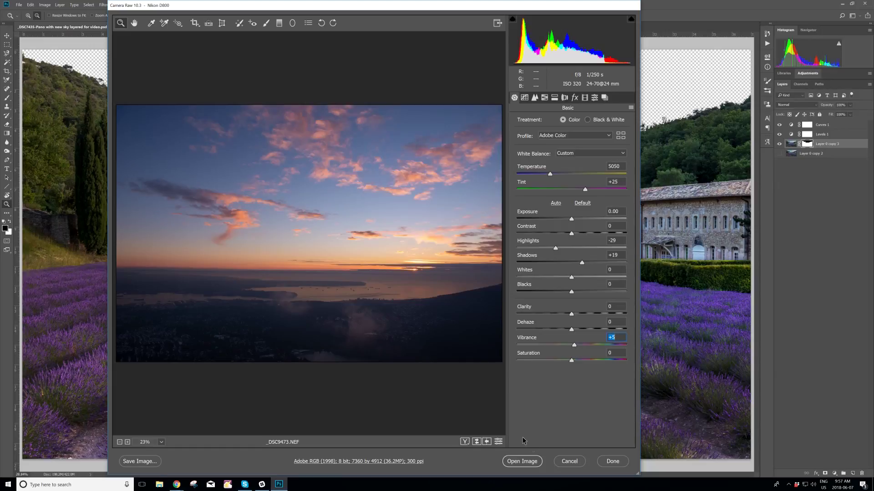
{"action": "left_click", "coordinate": [523, 462]}
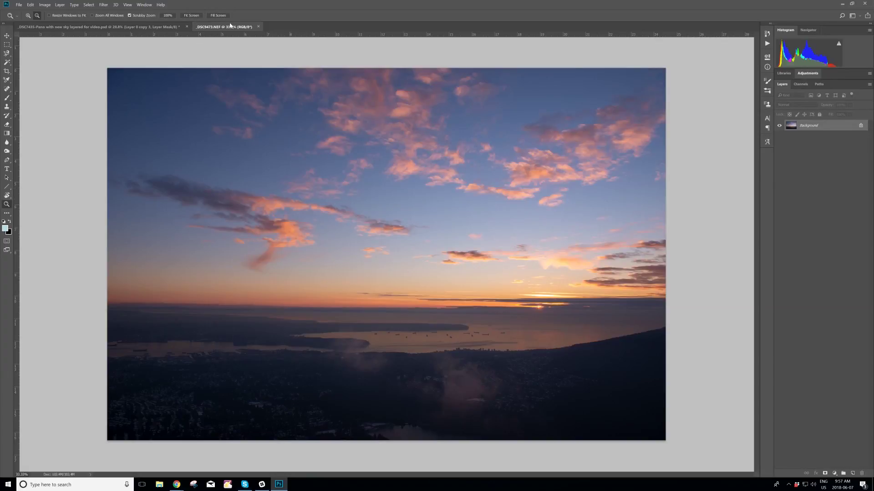
Select all of the sunset sky image and copy it.
{"action": "left_click", "coordinate": [89, 5]}
{"action": "left_click", "coordinate": [92, 12]}
{"action": "left_click", "coordinate": [31, 5]}
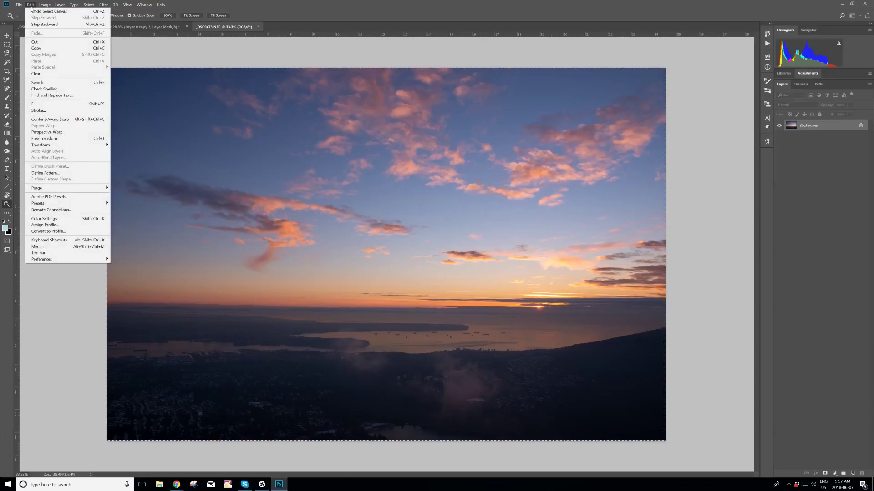
{"action": "left_click", "coordinate": [43, 48]}
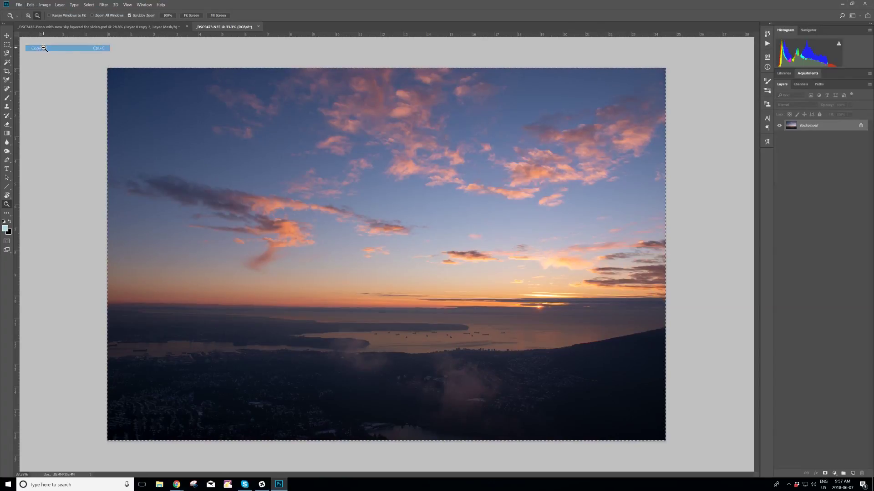
Paste the sky into the lavender abbey panorama as Layer 1.
{"action": "left_click", "coordinate": [123, 27]}
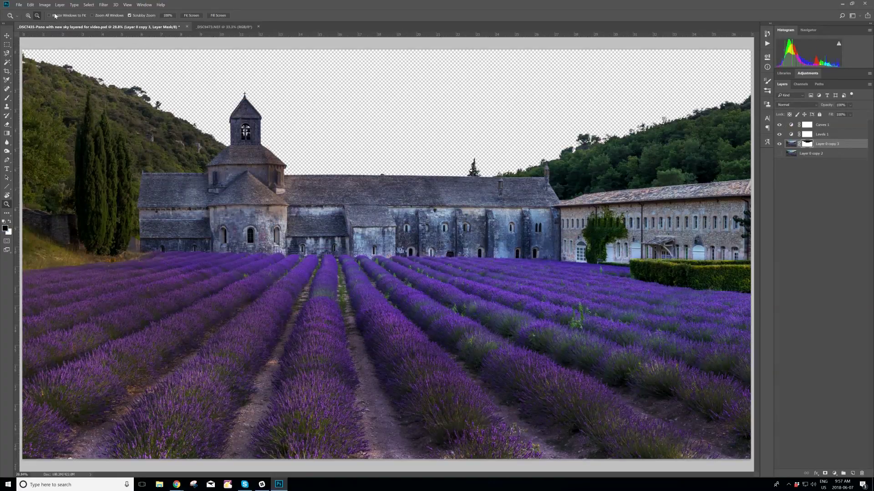
{"action": "left_click", "coordinate": [31, 4]}
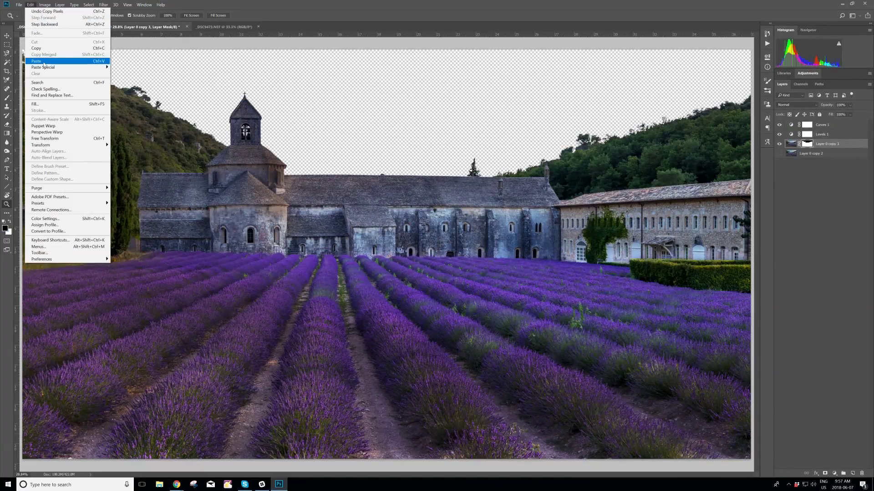
{"action": "left_click", "coordinate": [43, 61]}
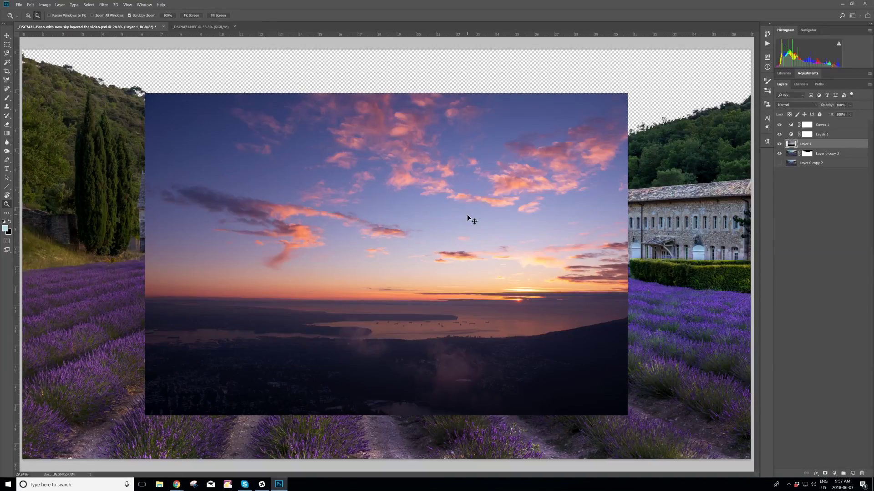
Scale Layer 1 proportionally so the sunset sky spans the full panorama width above the lavender.
{"action": "key", "text": "ctrl+t"}
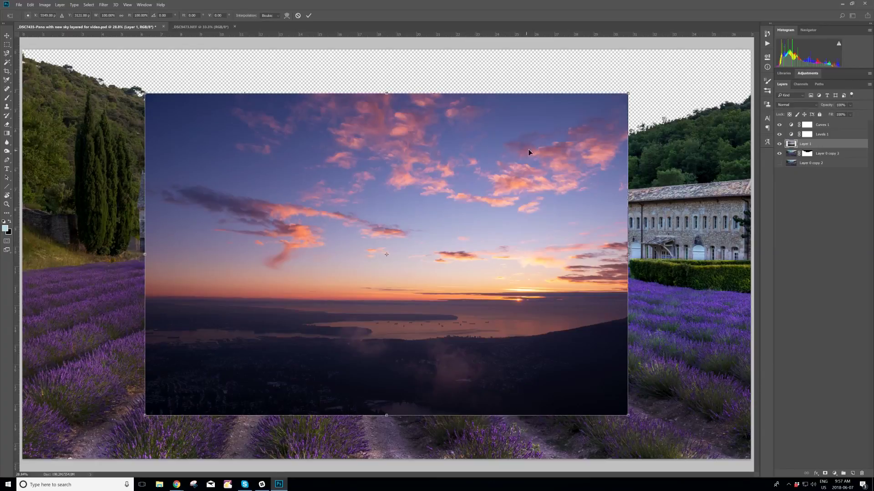
{"action": "left_click", "coordinate": [122, 16]}
{"action": "left_click_drag", "start_coordinate": [628, 94], "coordinate": [754, 21]}
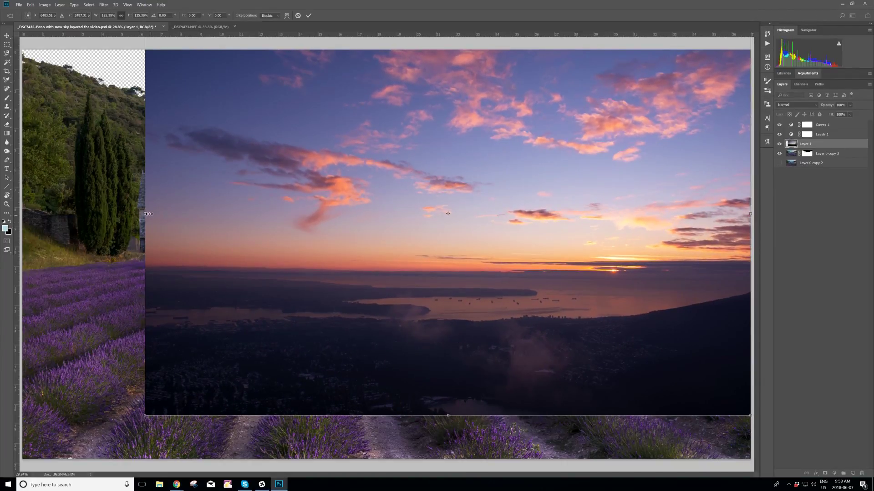
{"action": "left_click_drag", "start_coordinate": [142, 212], "coordinate": [22, 240]}
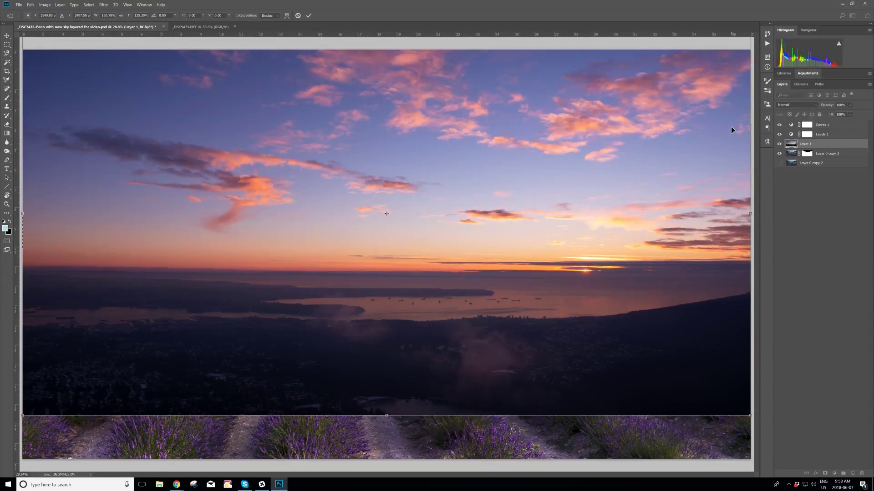
{"action": "key", "text": "Return"}
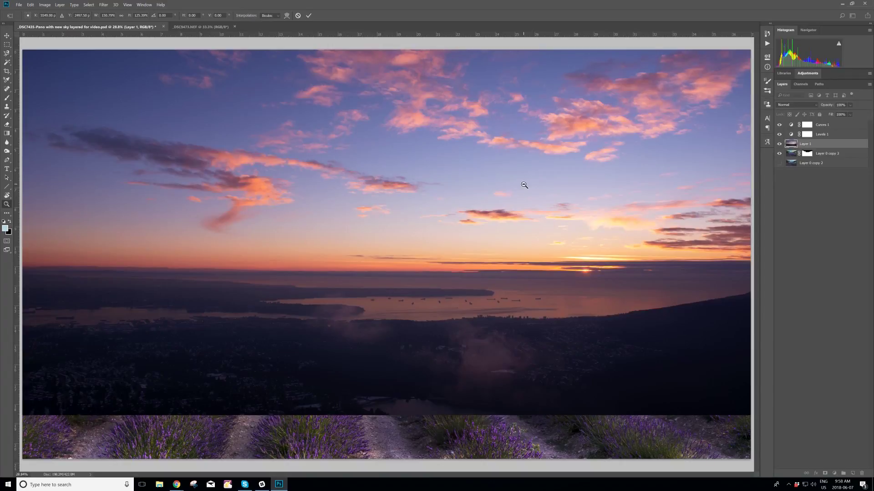
{"action": "key", "text": "z"}
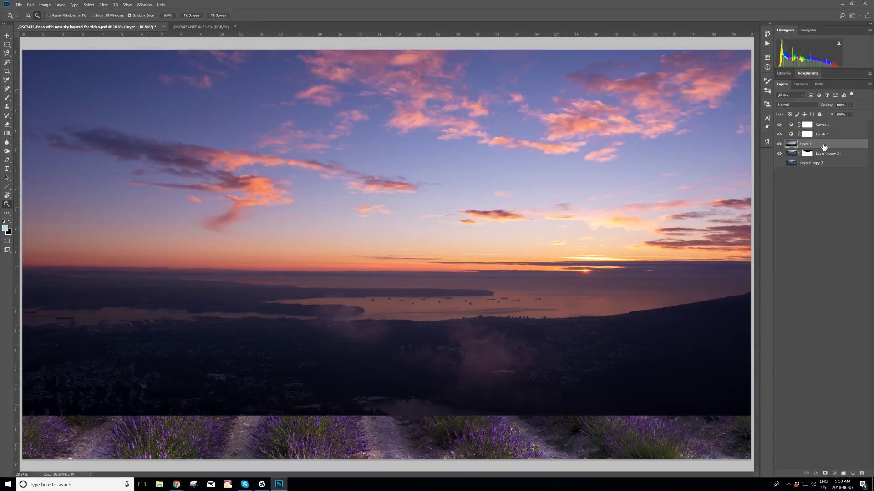
Move sunset sky Layer 1 beneath Layer 0 copy 3 and drag it into place behind the abbey.
{"action": "left_click_drag", "start_coordinate": [823, 146], "coordinate": [822, 168]}
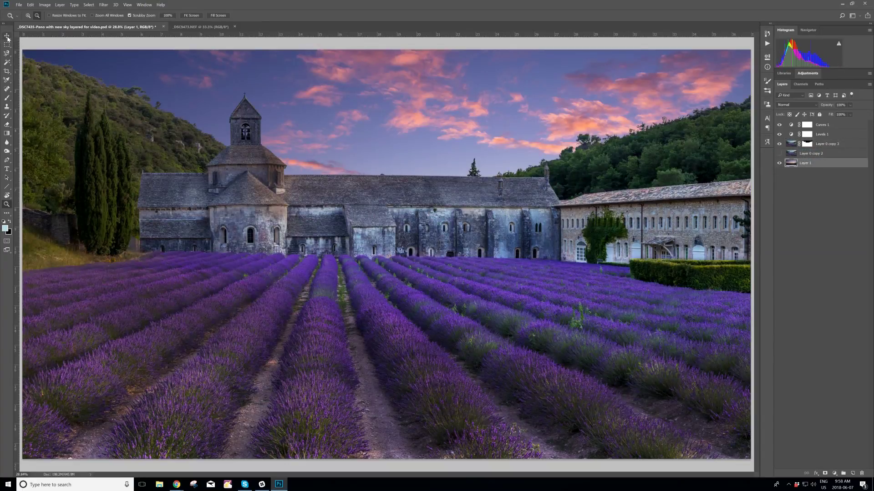
{"action": "left_click", "coordinate": [7, 36]}
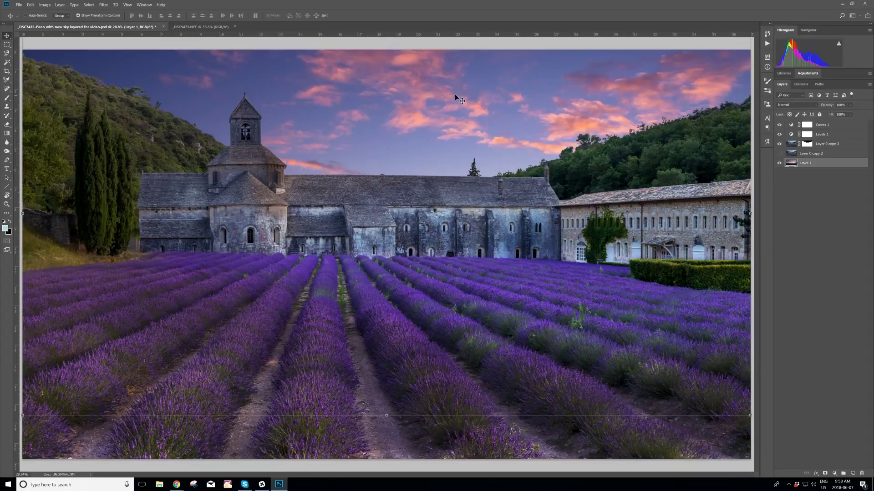
{"action": "left_click_drag", "start_coordinate": [481, 115], "coordinate": [477, 82]}
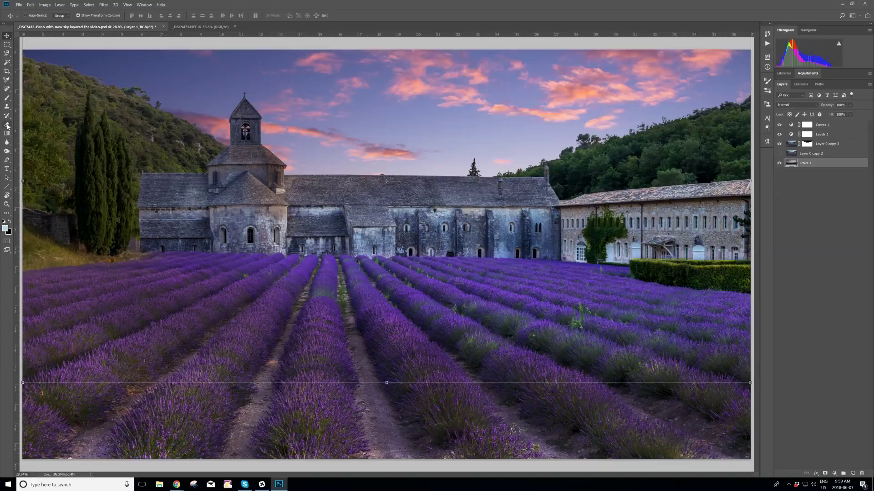
Set up the Burn tool with Highlights range at 9% exposure to tone down the sky.
{"action": "left_click", "coordinate": [7, 125]}
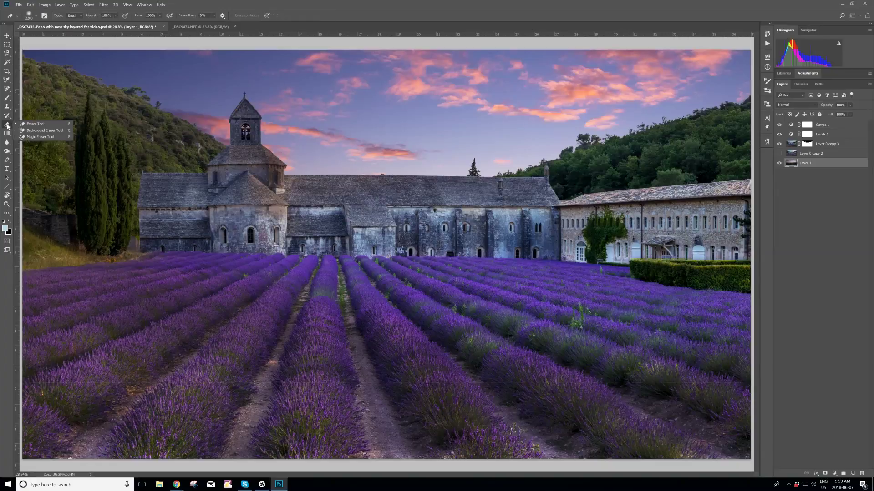
{"action": "left_click", "coordinate": [8, 152]}
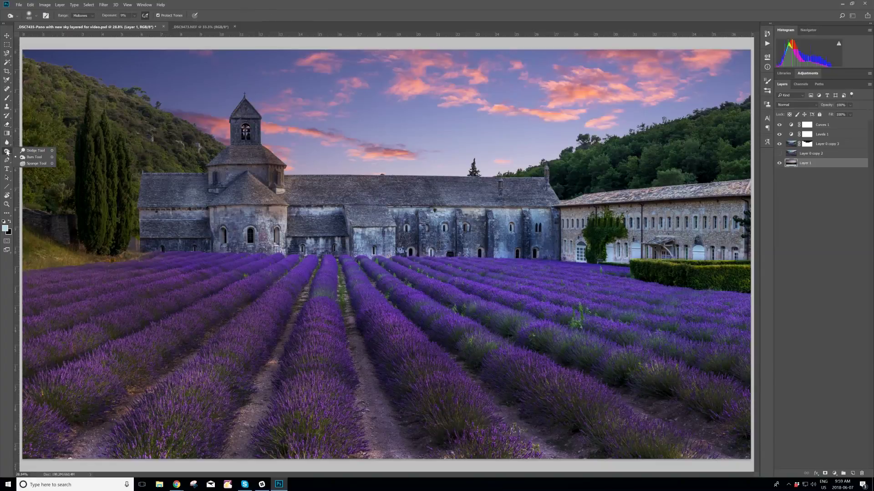
{"action": "left_click", "coordinate": [30, 157]}
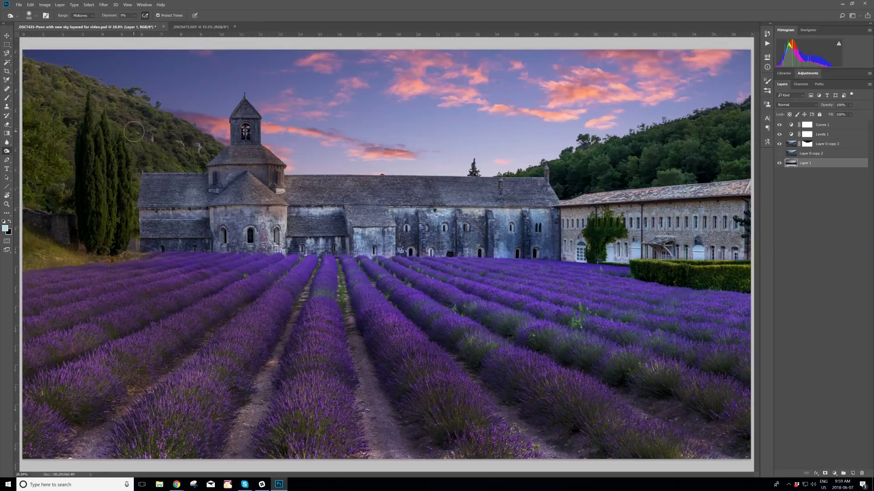
{"action": "left_click", "coordinate": [93, 17]}
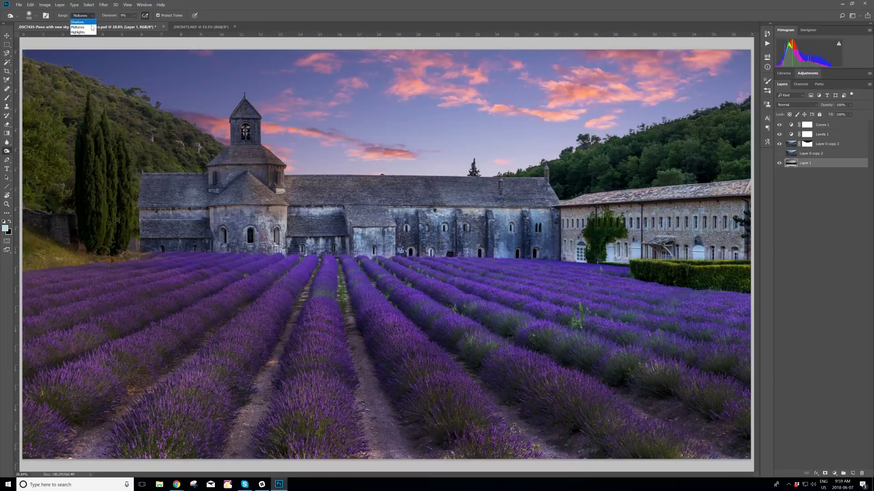
{"action": "left_click", "coordinate": [87, 34]}
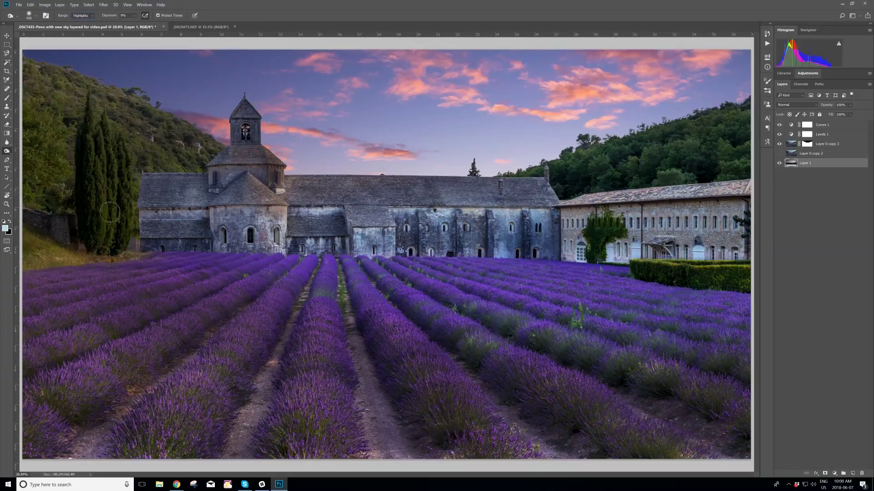
{"action": "left_click", "coordinate": [7, 204]}
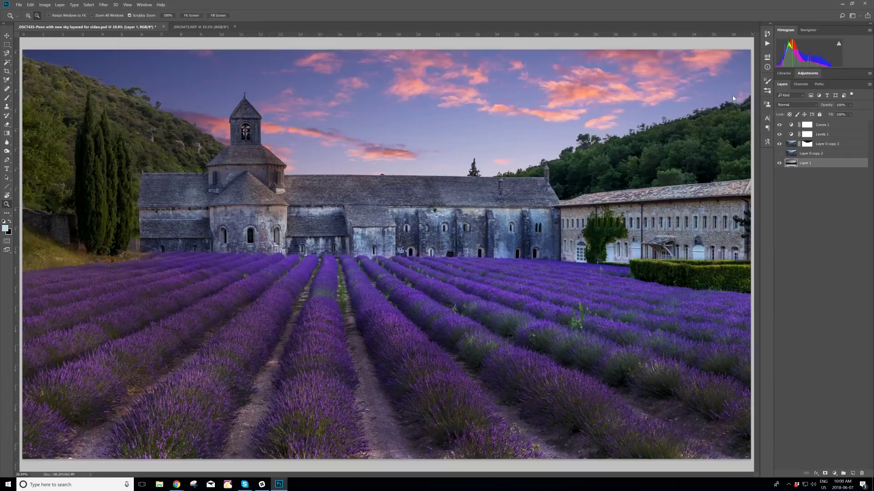
Zoom to 100% and pan along the abbey roofs and hillside trees to check the sky edges.
{"action": "right_click", "coordinate": [643, 125]}
{"action": "left_click", "coordinate": [658, 137]}
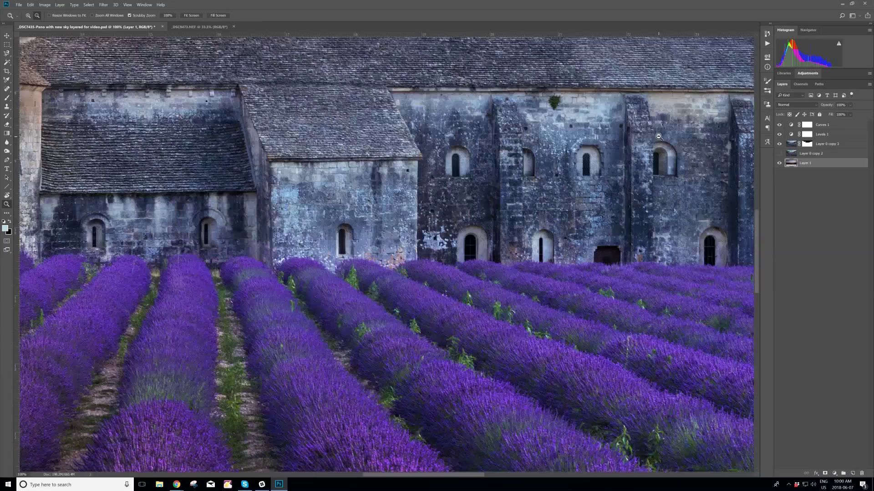
{"action": "left_click_drag", "start_coordinate": [653, 71], "coordinate": [445, 269]}
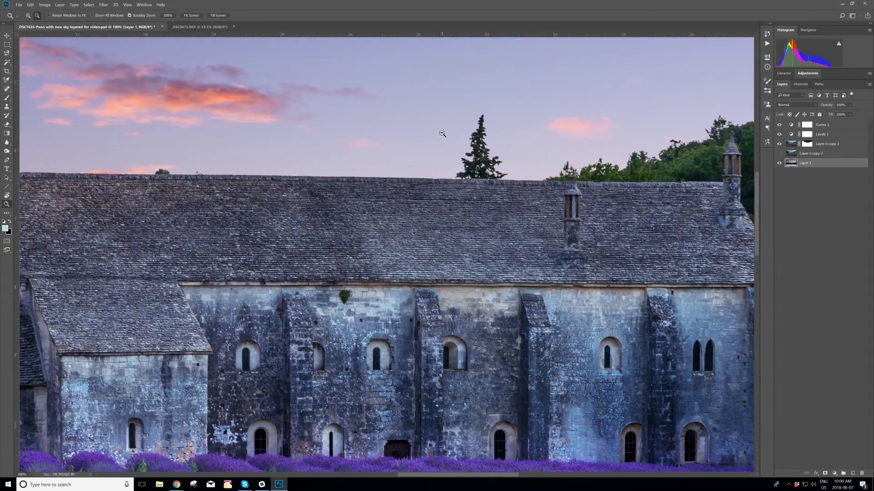
{"action": "left_click_drag", "start_coordinate": [685, 147], "coordinate": [256, 274]}
{"action": "left_click_drag", "start_coordinate": [468, 224], "coordinate": [425, 244]}
{"action": "left_click_drag", "start_coordinate": [515, 232], "coordinate": [375, 278]}
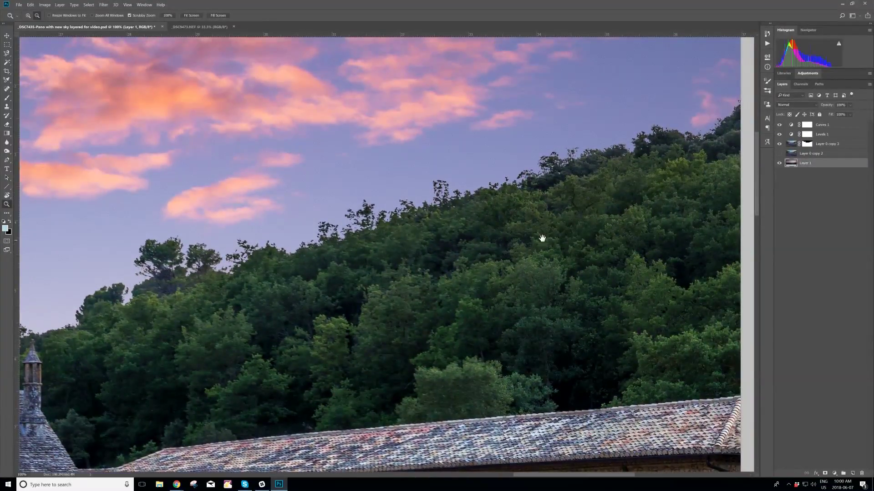
{"action": "left_click_drag", "start_coordinate": [542, 238], "coordinate": [282, 279]}
{"action": "left_click_drag", "start_coordinate": [150, 254], "coordinate": [645, 253]}
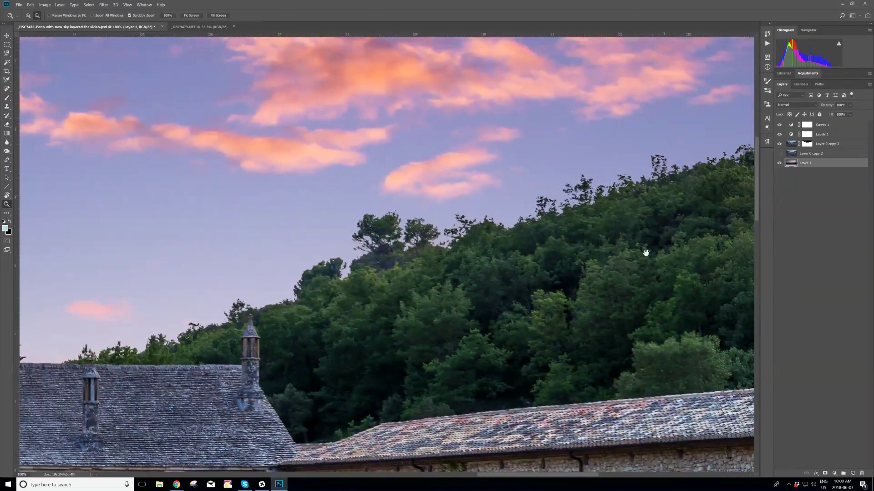
{"action": "left_click_drag", "start_coordinate": [446, 304], "coordinate": [614, 228]}
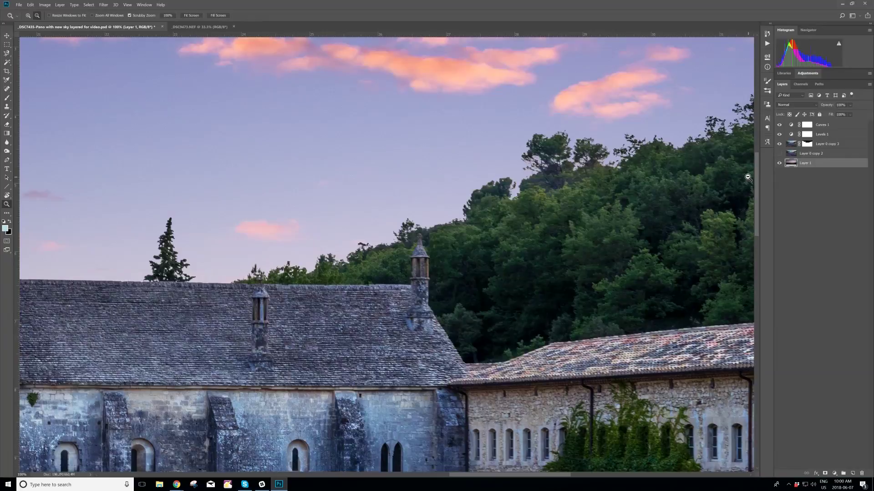
{"action": "right_click", "coordinate": [807, 146]}
Disable Layer 0 copy 3's mask, fit the panorama on screen, then re-enable the mask.
{"action": "left_click", "coordinate": [822, 148]}
{"action": "right_click", "coordinate": [573, 209]}
{"action": "left_click", "coordinate": [587, 215]}
{"action": "right_click", "coordinate": [808, 147]}
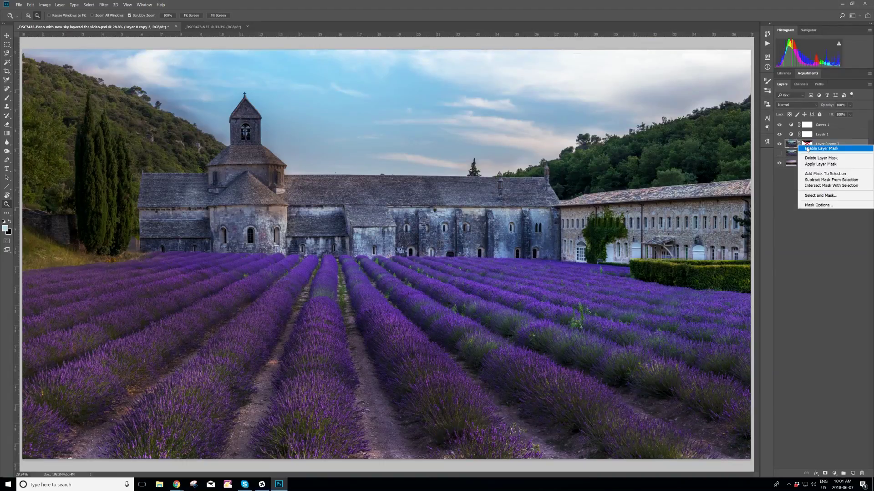
{"action": "left_click", "coordinate": [820, 150]}
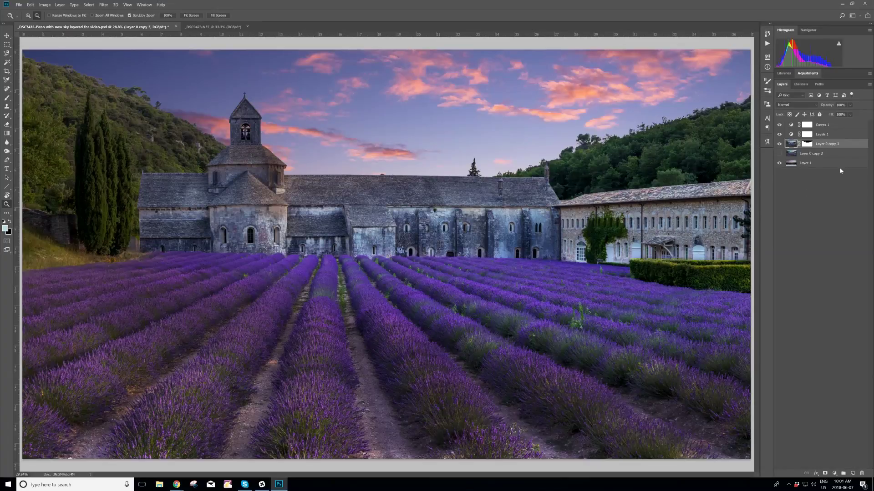